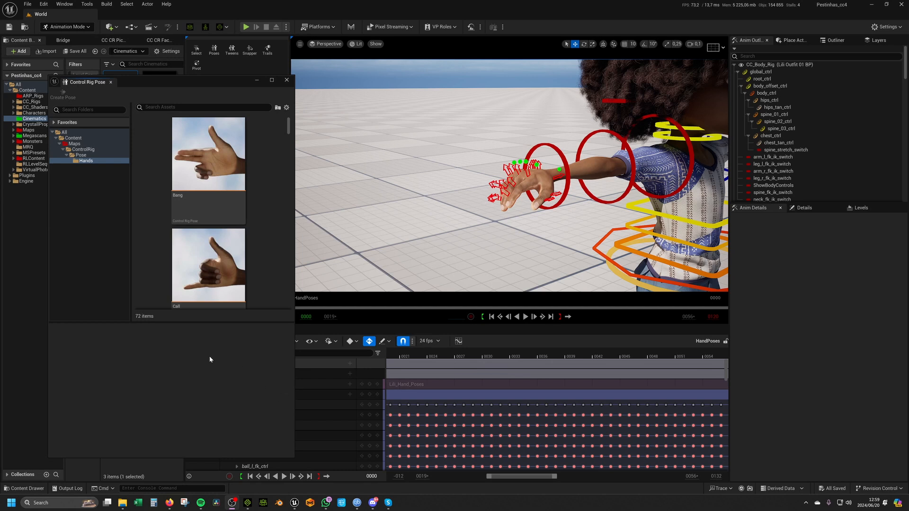
left_click_drag(552, 478, 641, 485)
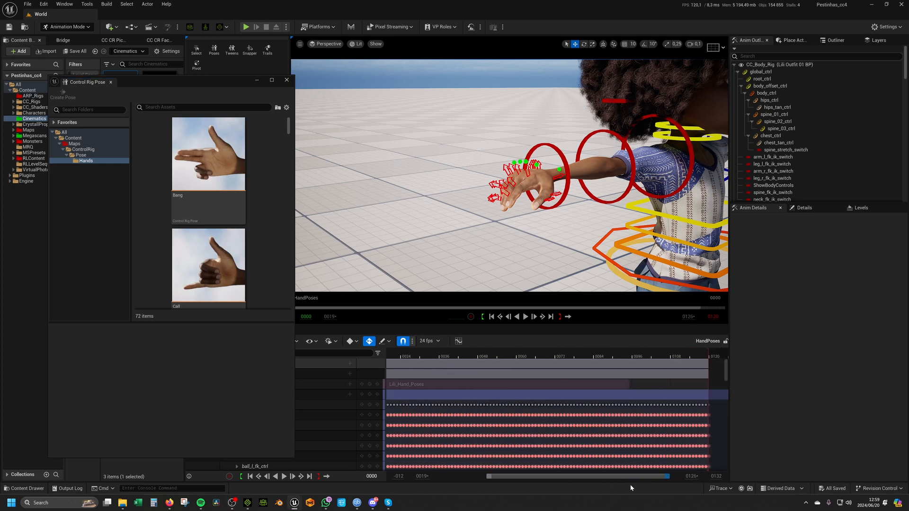
Orbit the viewport in close on the character's hand.
right_click_drag(511, 178, 461, 213)
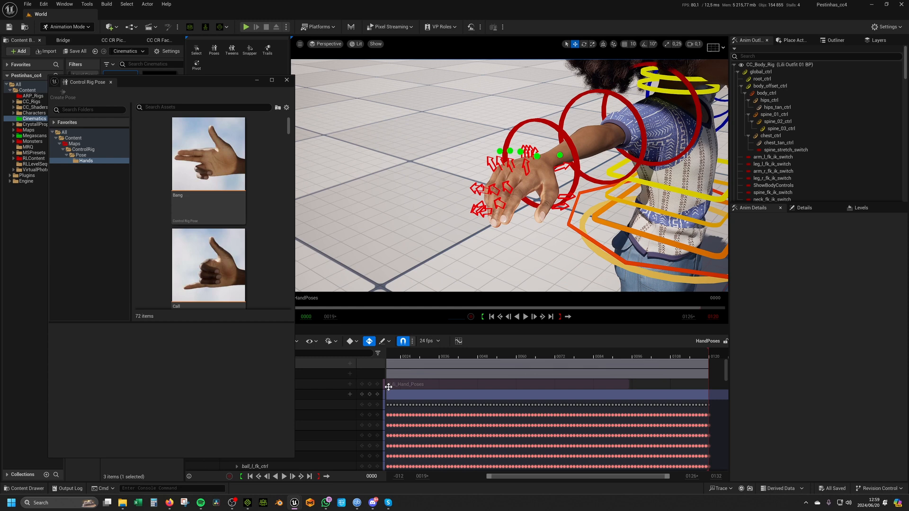
left_click_drag(488, 476, 436, 475)
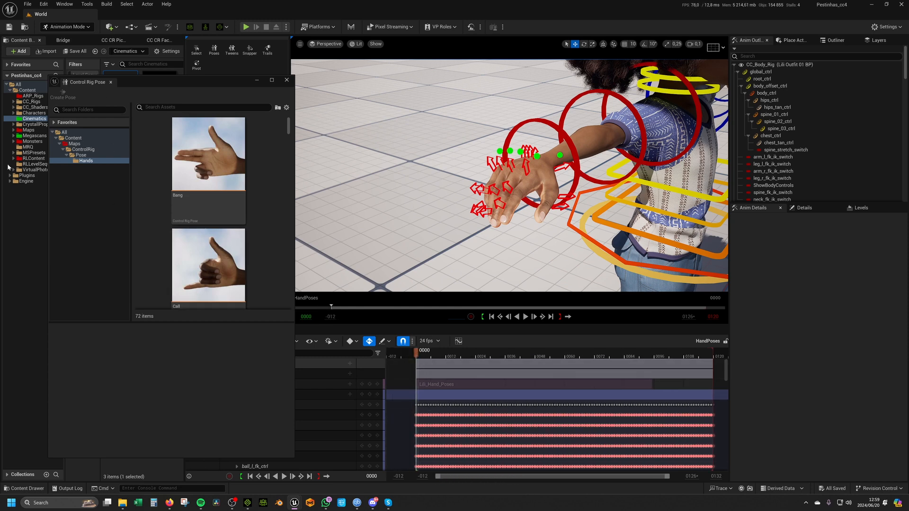
Move the pose library aside and scrub the playhead to frame 0071.
left_click_drag(213, 80, 198, 50)
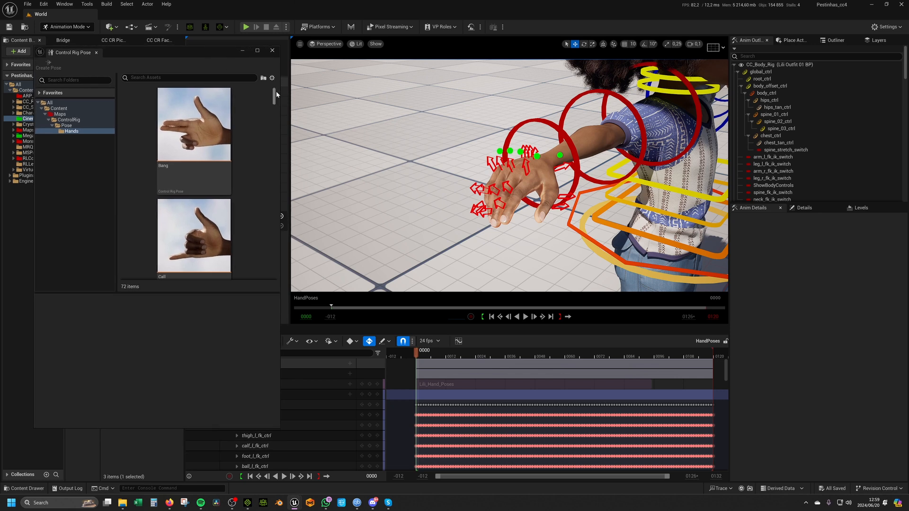
left_click_drag(418, 354, 598, 355)
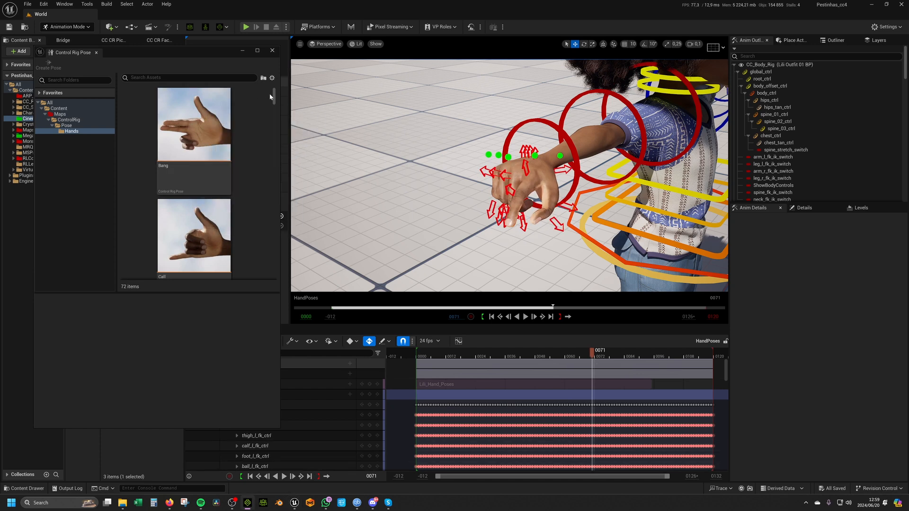
mouse_move(274, 97)
left_mouse_down()
mouse_move(279, 128)
mouse_move(275, 102)
left_mouse_up()
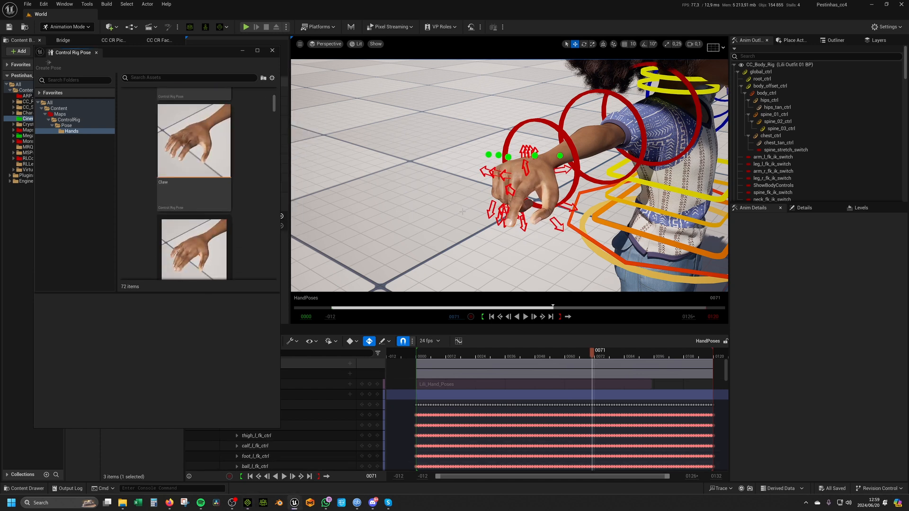
Select the Claw pose's hand controls, paste the Claw pose, and pull back to view the whole character.
right_click(185, 142)
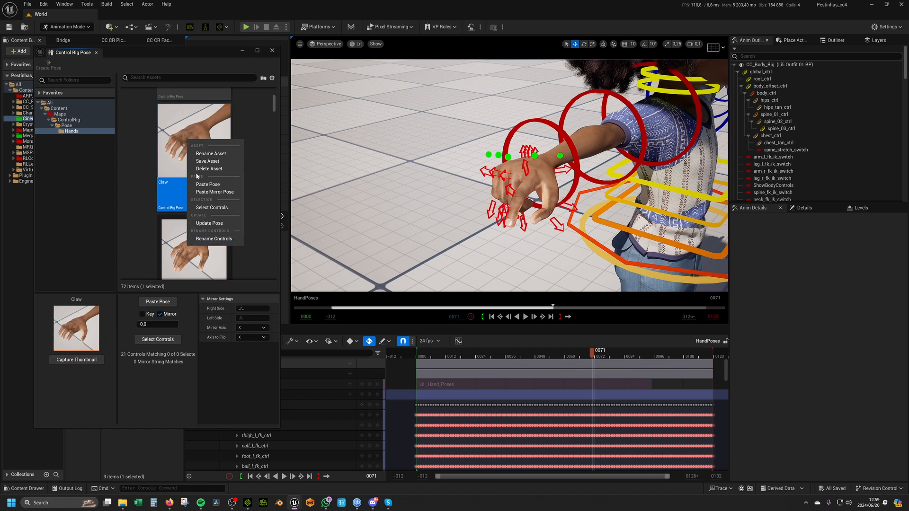
left_click(211, 208)
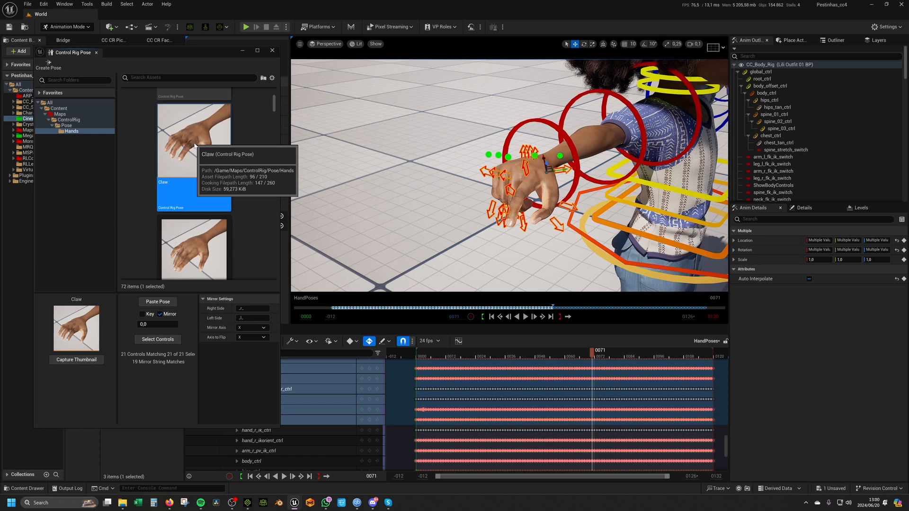
double_click(194, 142)
mouse_move(509, 175)
right_mouse_down()
mouse_move(497, 185)
mouse_move(497, 175)
right_mouse_up()
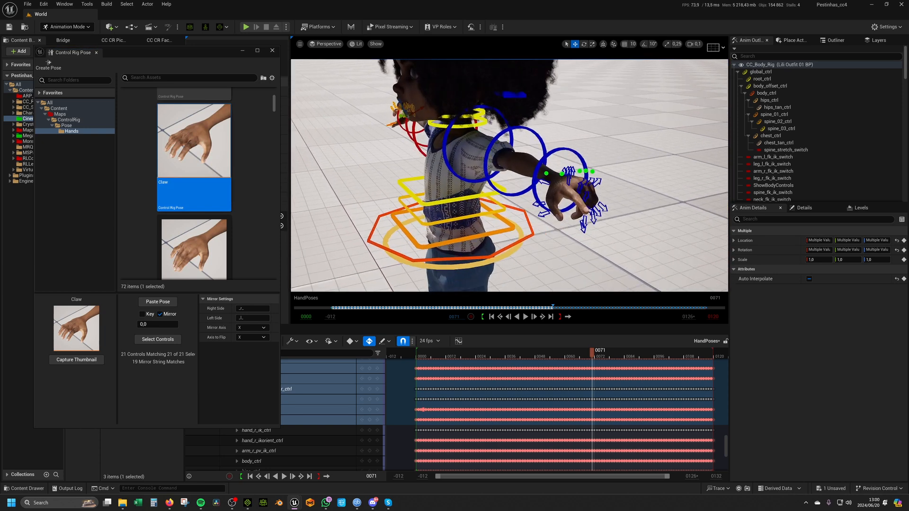
right_click_drag(508, 175, 502, 173)
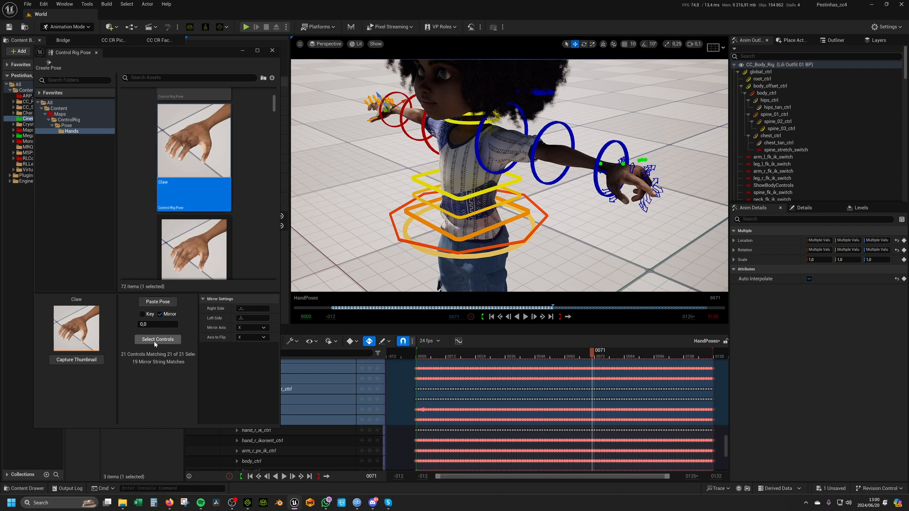
With Mirror enabled, select matching controls and paste the Claw pose onto the other hand, then inspect both hands.
left_click(158, 339)
left_click(158, 301)
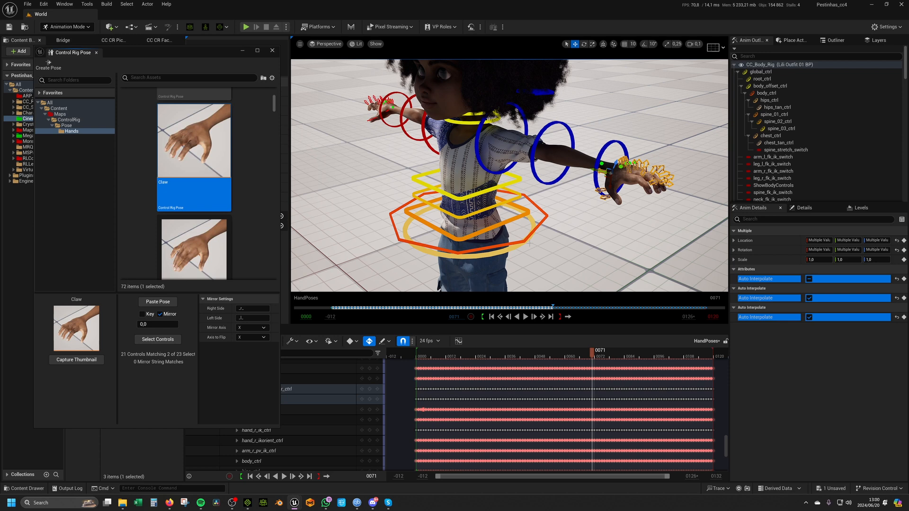
right_click_drag(511, 177, 511, 249)
right_click_drag(511, 213, 488, 210)
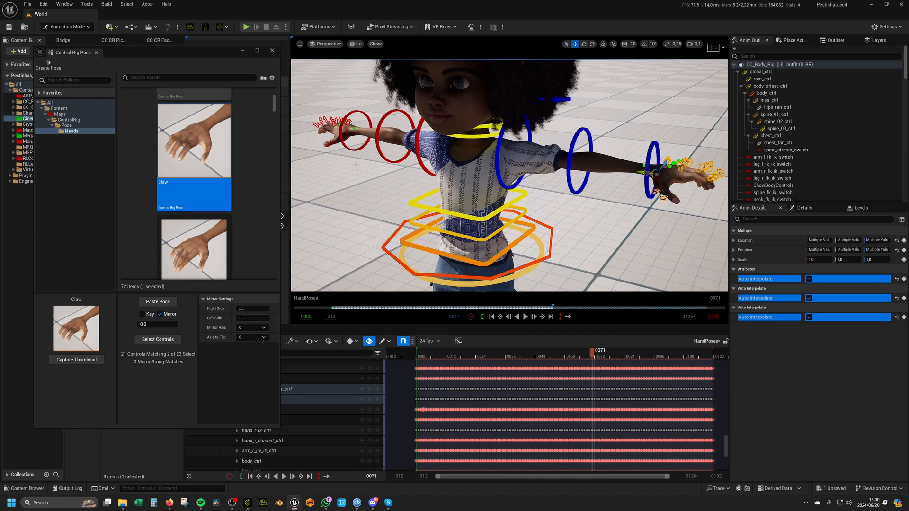
left_click_drag(154, 53, 263, 64)
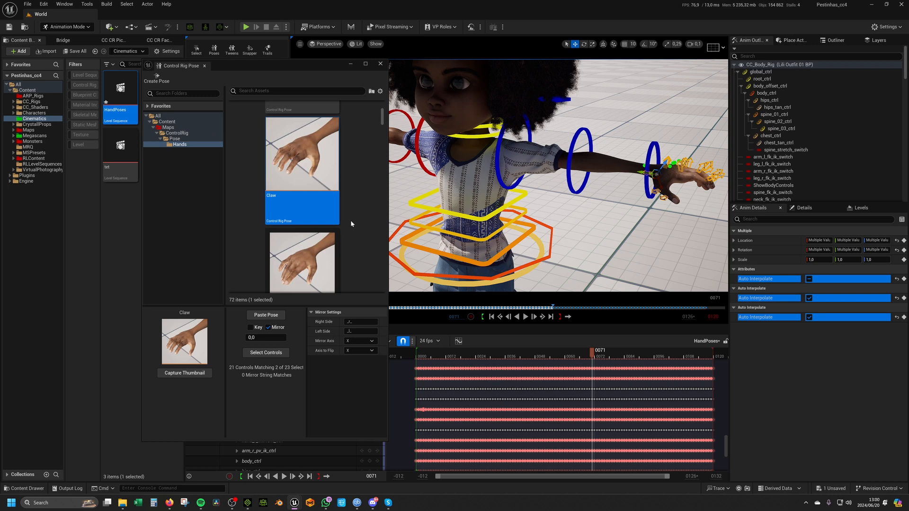
Switch the pose library to the top-level Content folder and orbit toward the mirrored clawed hand.
left_click_drag(315, 64, 308, 73)
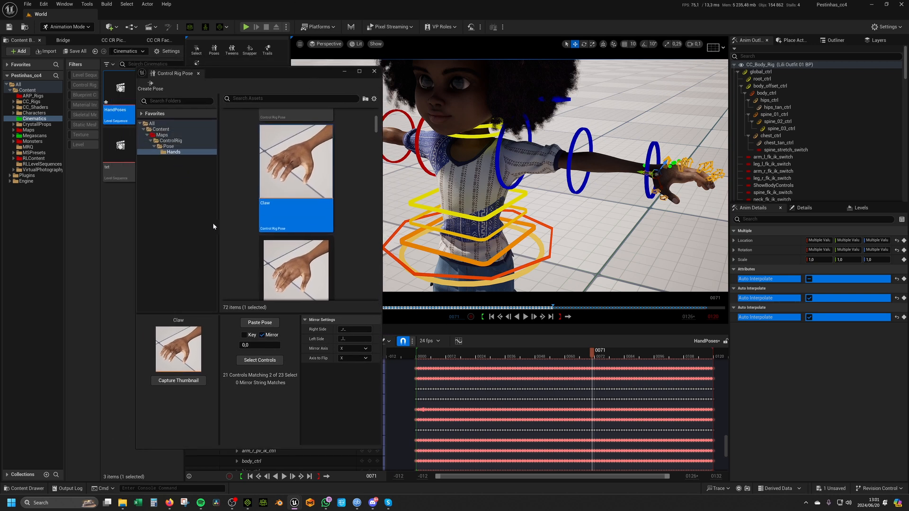
left_click(162, 130)
left_click_drag(377, 160, 376, 221)
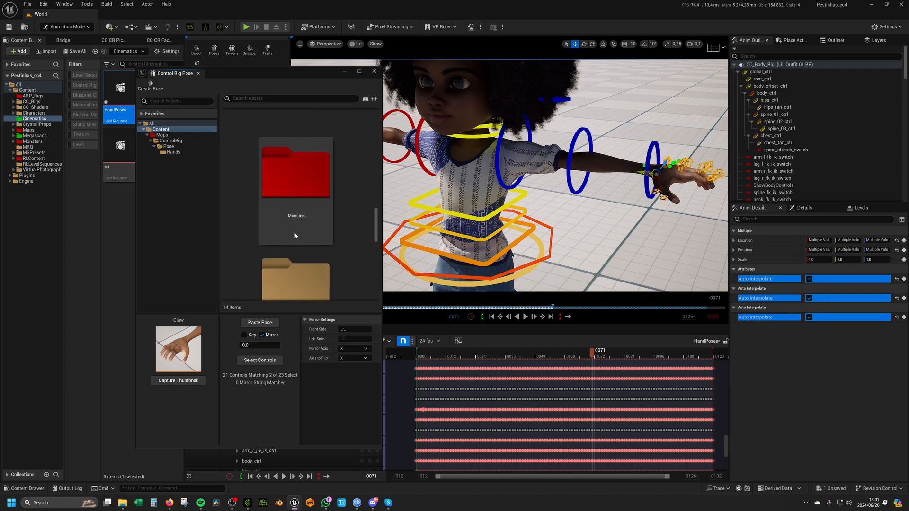
mouse_move(498, 178)
right_mouse_down()
mouse_move(540, 141)
mouse_move(511, 184)
mouse_move(540, 171)
mouse_move(489, 235)
right_mouse_up()
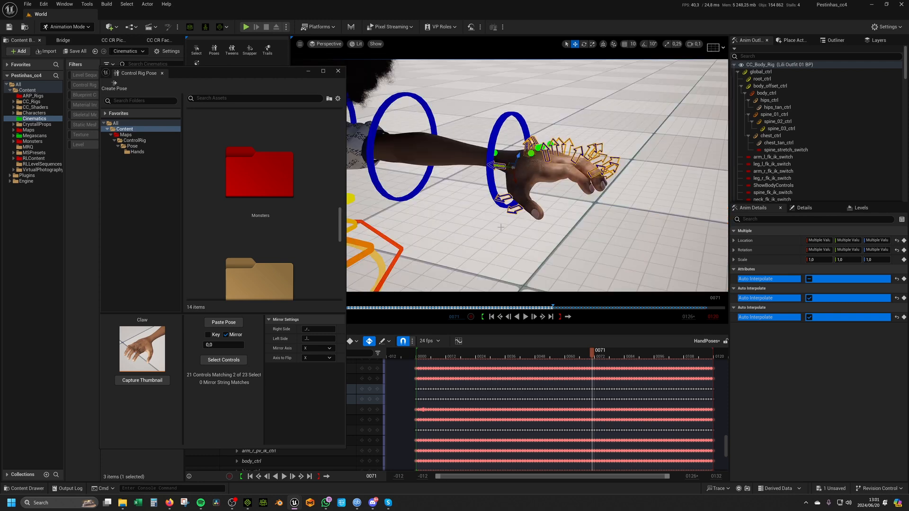